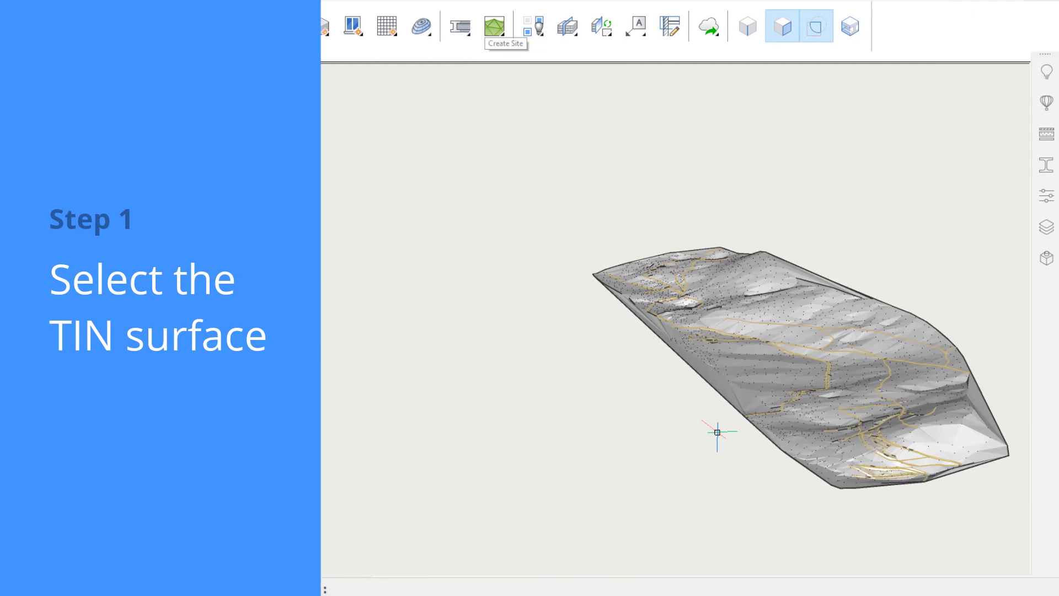
Step: Add a point on the TIN surface's flat slope below the road, accepting the default elevation of 329.536
left_click(747, 390)
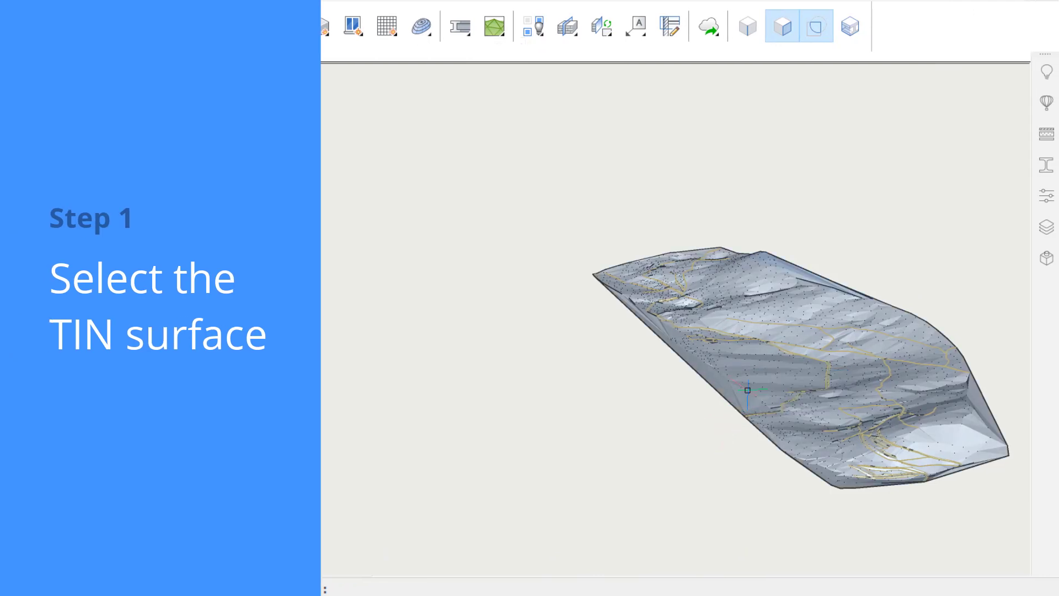
left_click(495, 37)
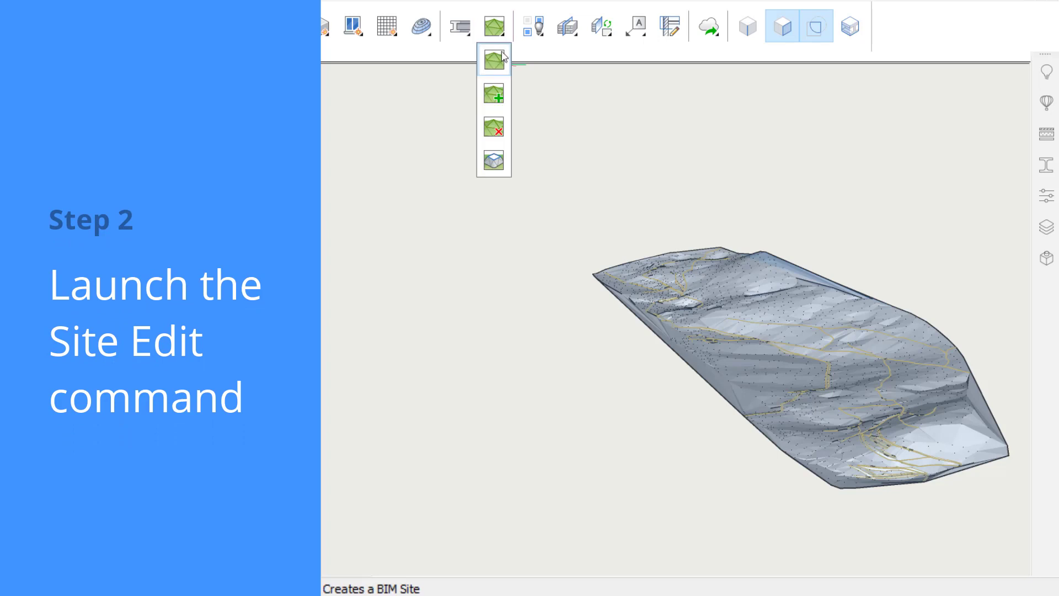
left_click(503, 92)
middle_click_drag(844, 155, 734, 197, "shift")
scroll(718, 405, "up", 5)
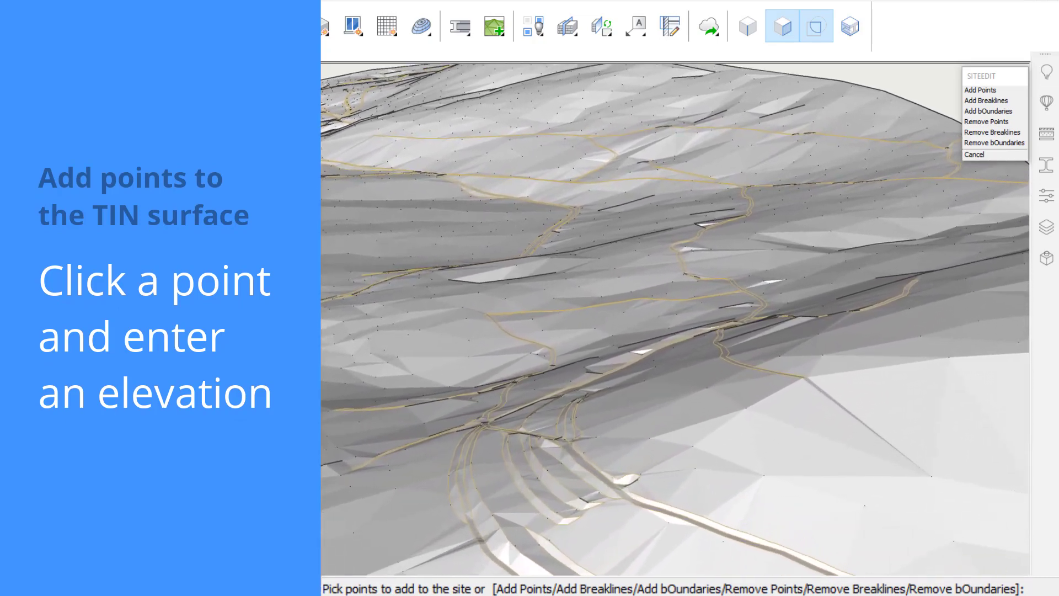
scroll(718, 405, "up", 4)
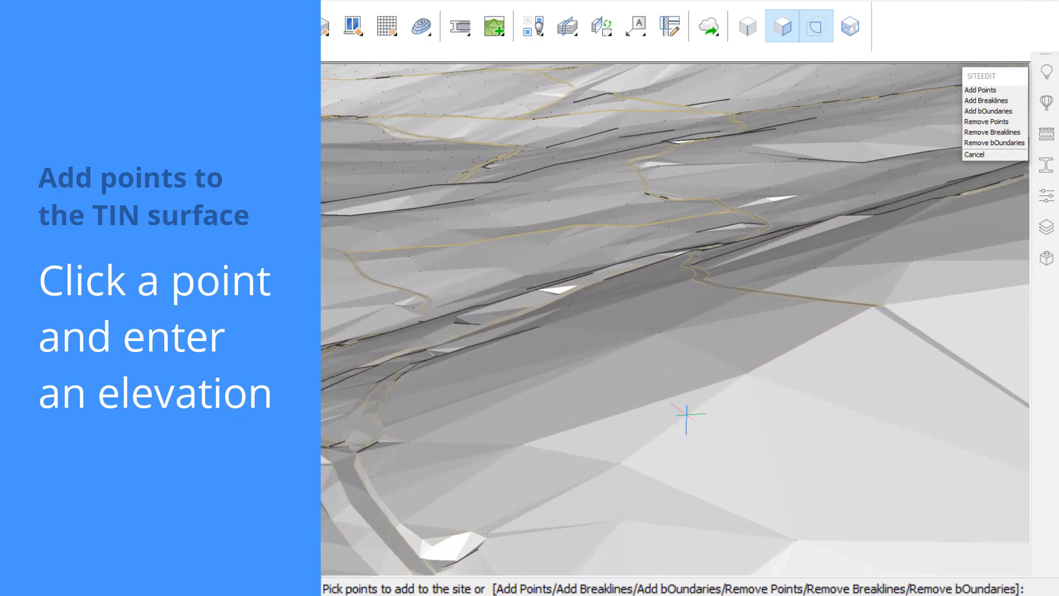
left_click(638, 369)
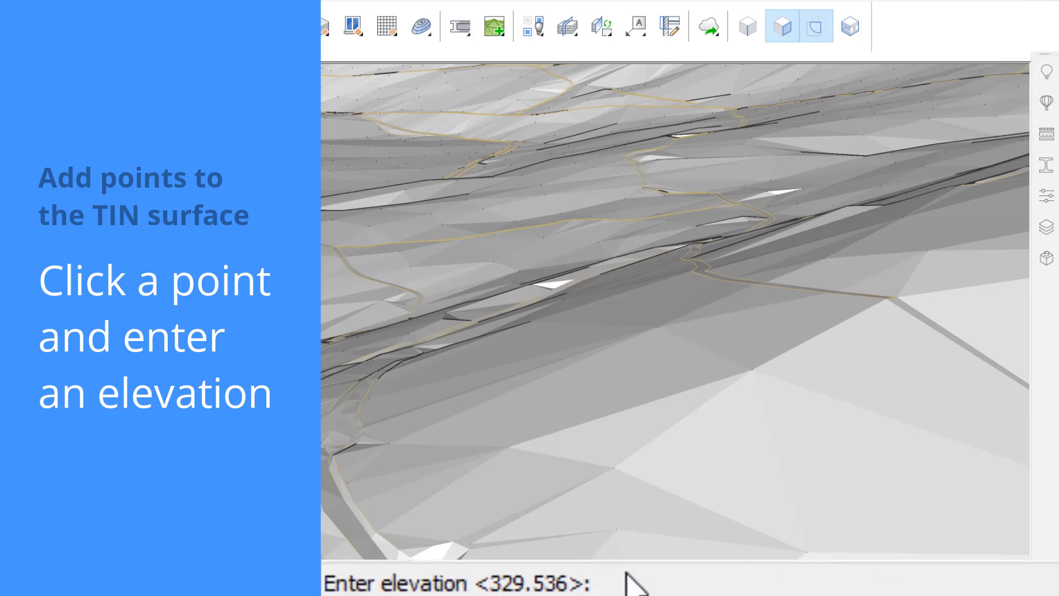
key("Return")
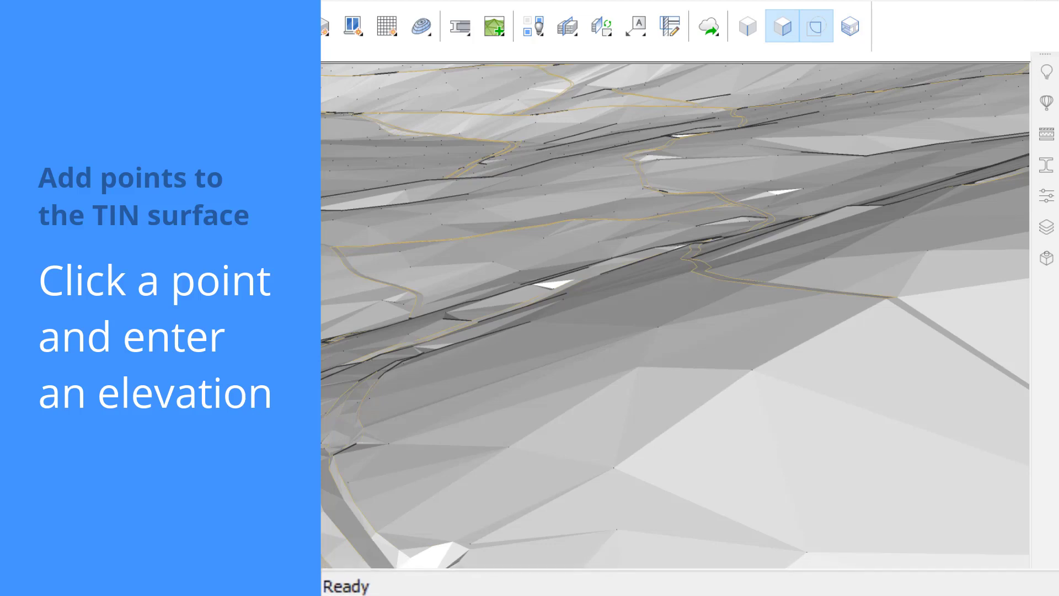
key("Return")
Step: Remove two individual points from the TIN surface on the open slope below the road
middle_click_drag(579, 103, 811, 82, "shift")
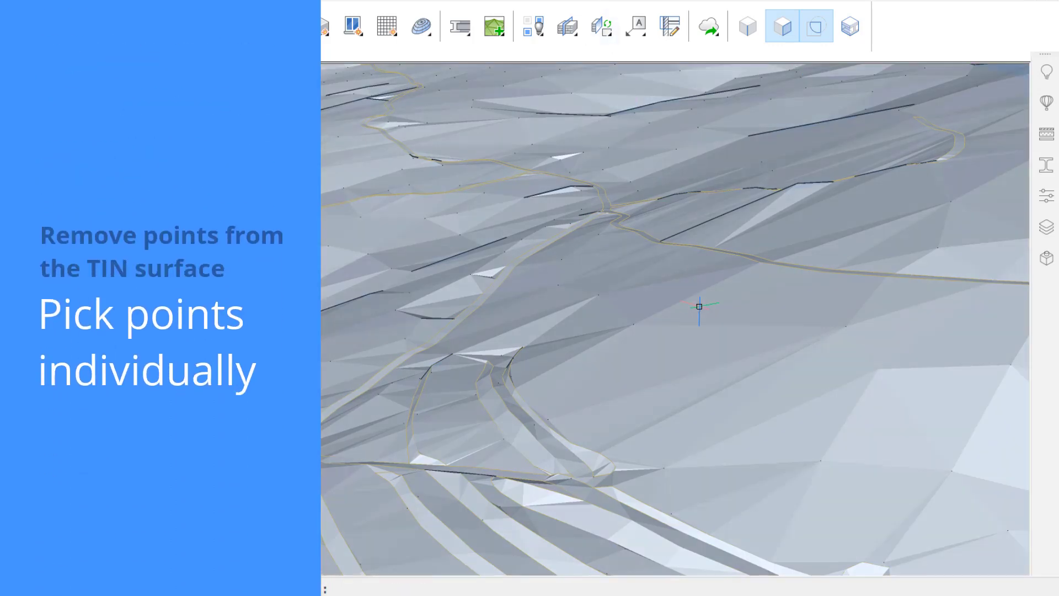
mouse_move(704, 309)
mouse_move(723, 334)
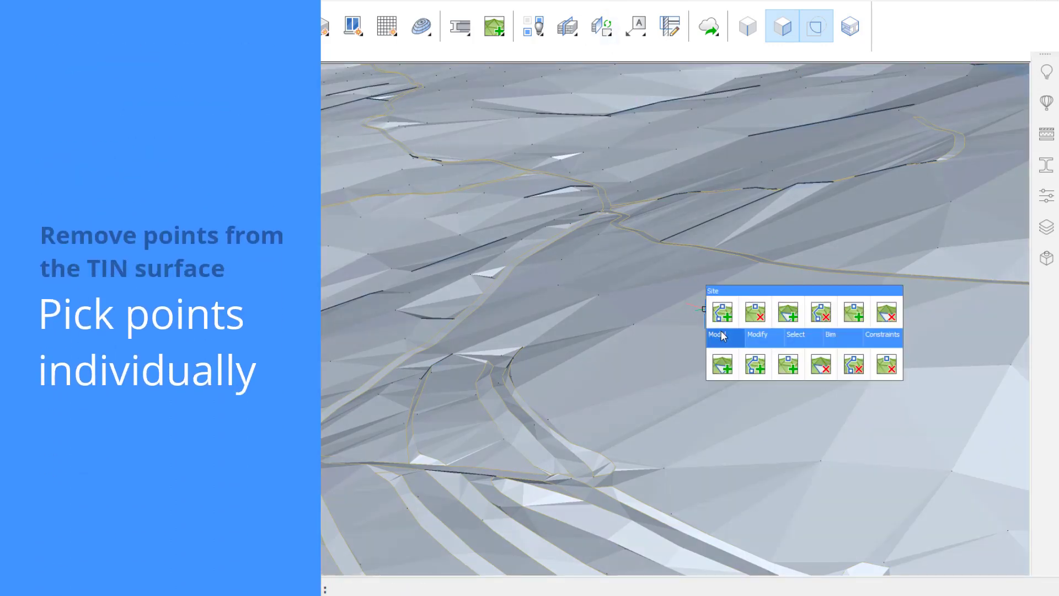
left_click(882, 364)
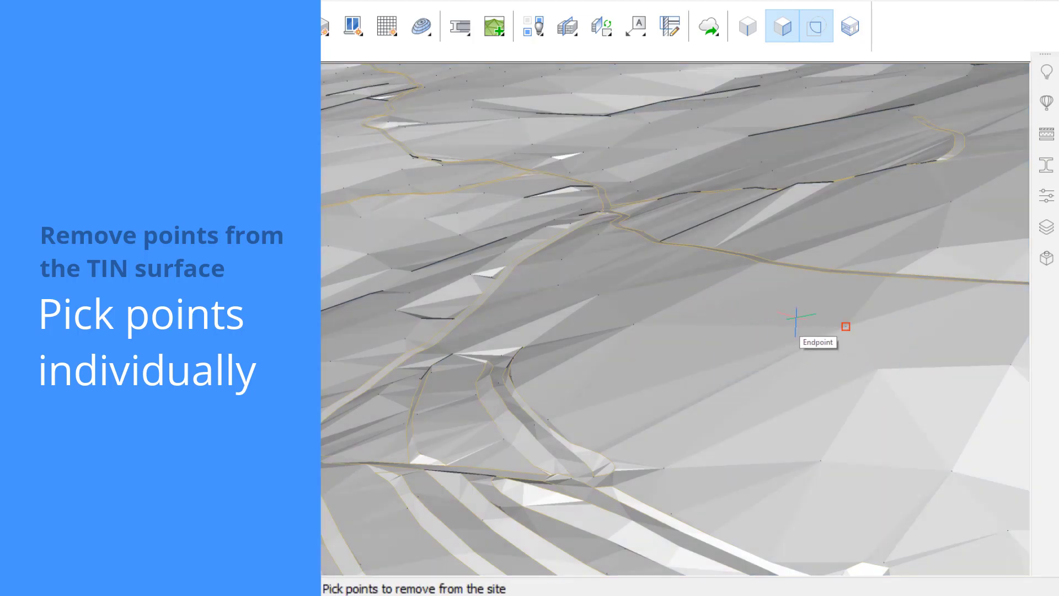
left_click(810, 325)
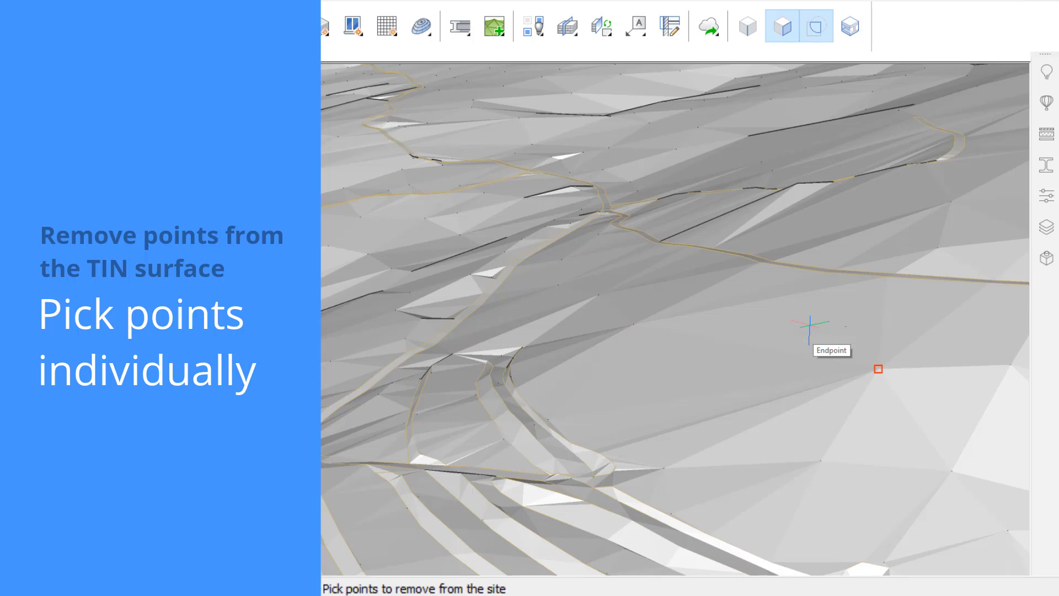
left_click(666, 349)
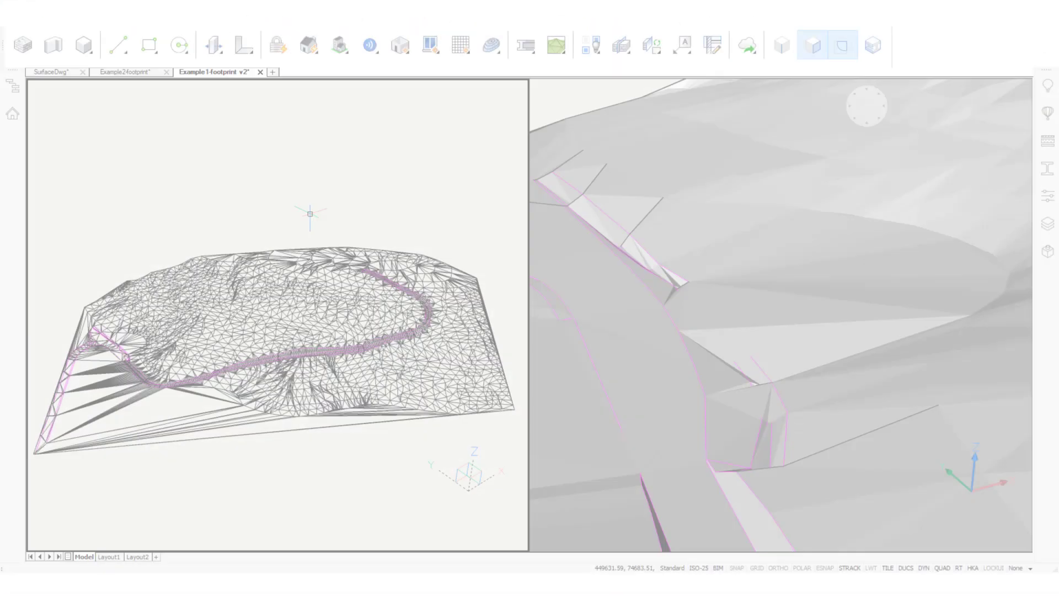
Step: Add all the magenta road polylines to the TIN surface as breaklines, selecting them together with a window
left_click(295, 302)
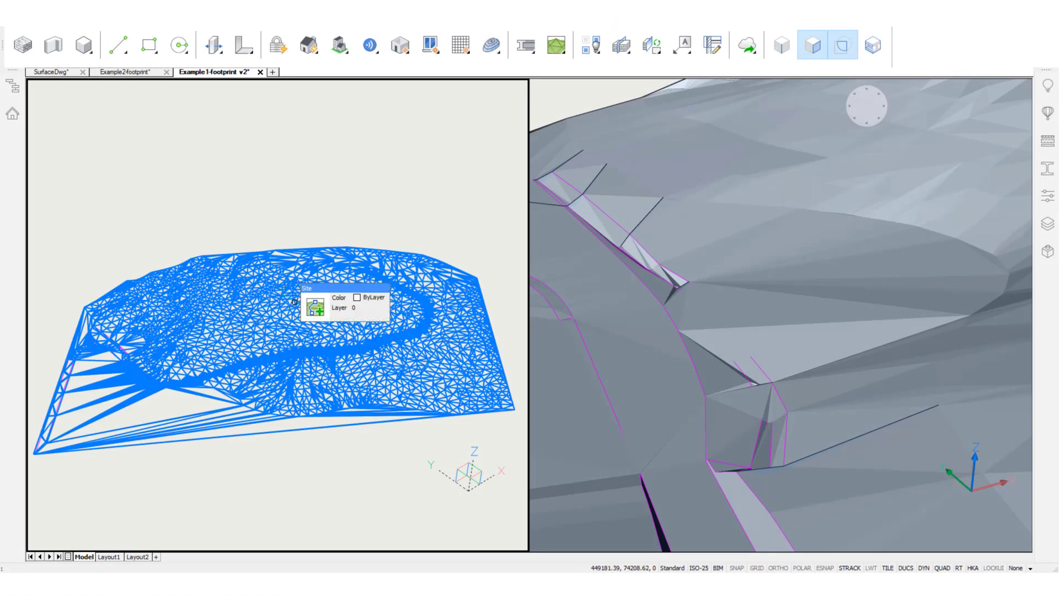
mouse_move(314, 310)
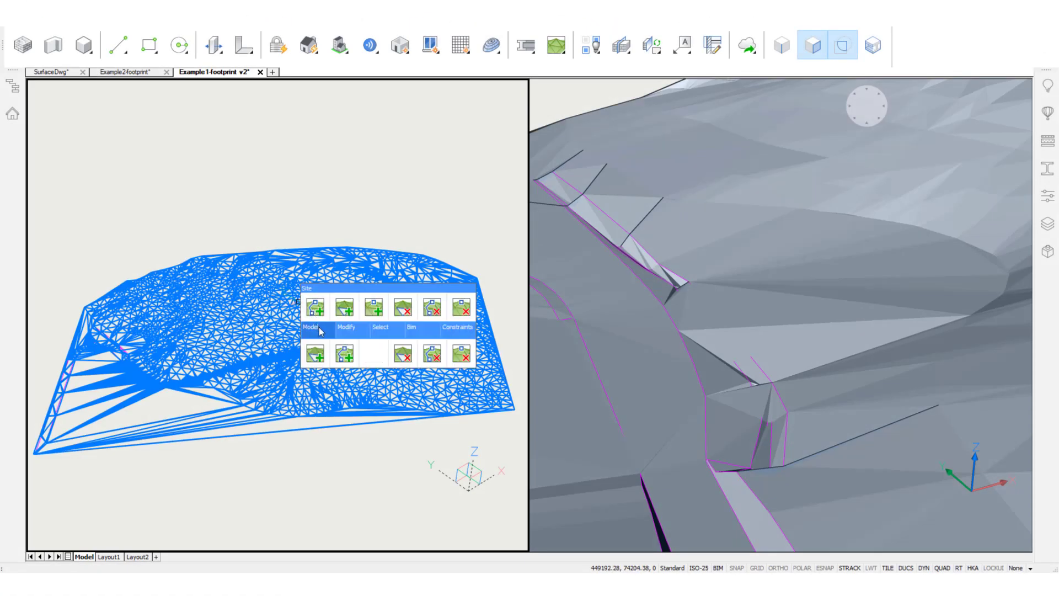
left_click(344, 354)
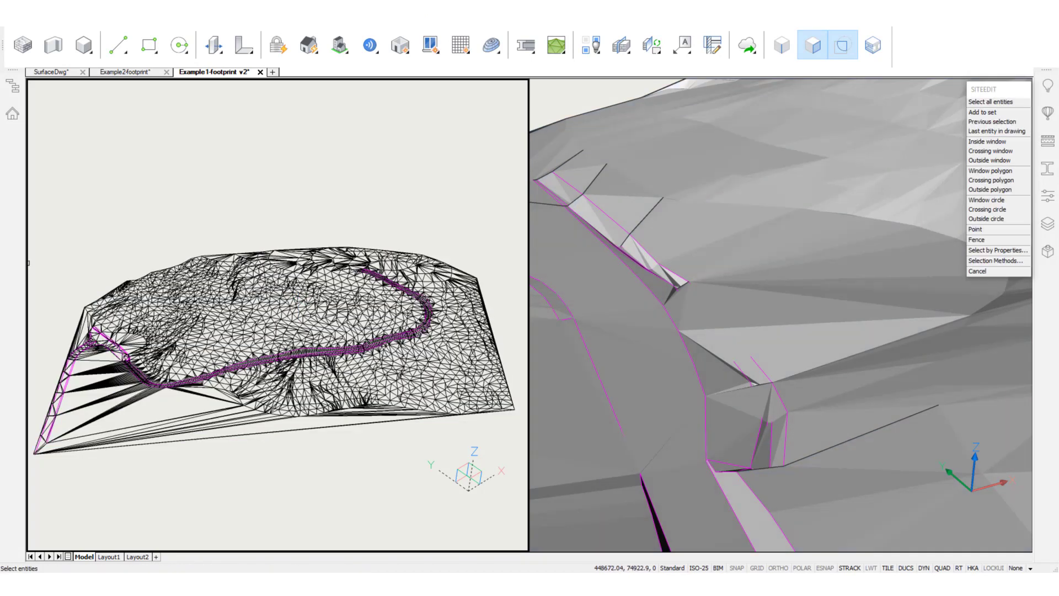
left_click(31, 262)
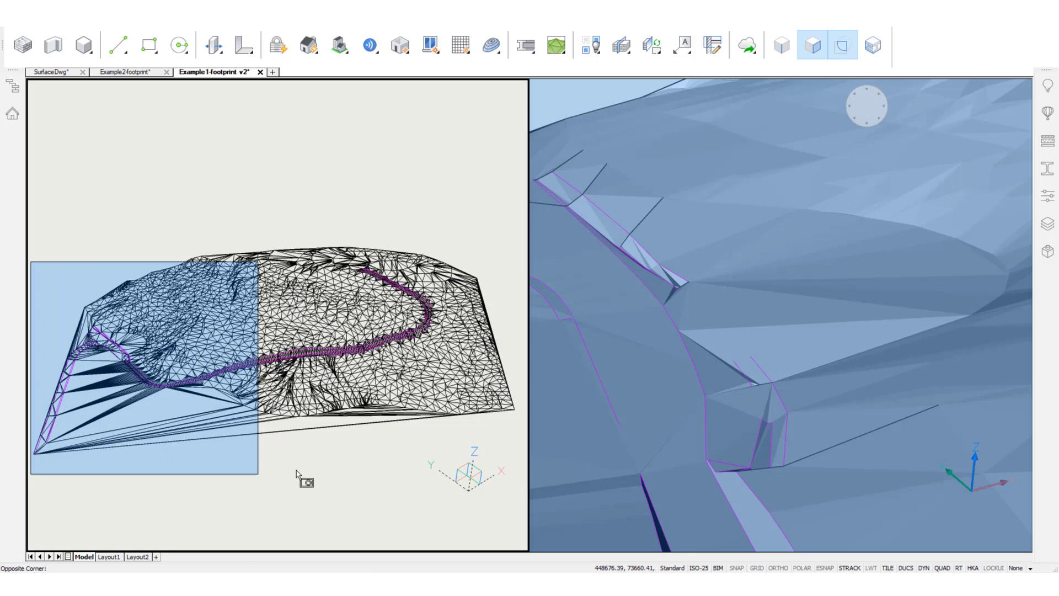
left_click(470, 470)
key("Return")
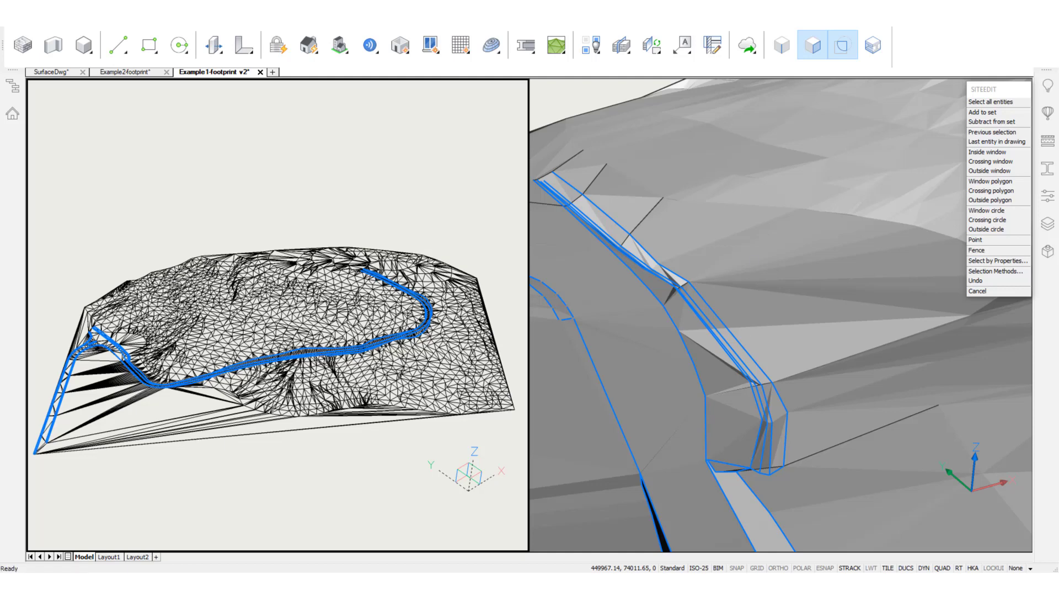
left_click(631, 90)
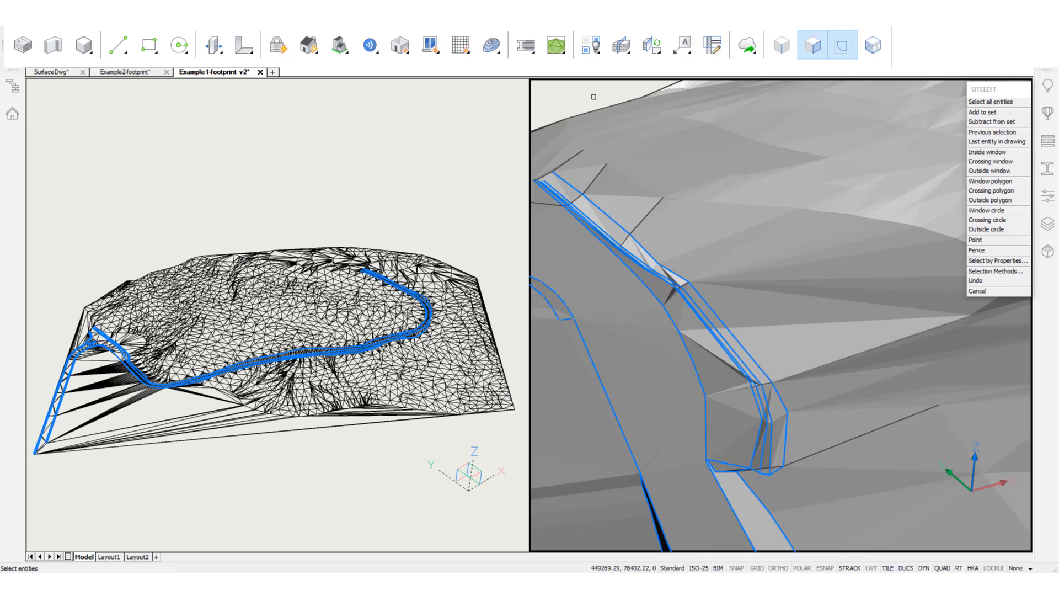
key("Return")
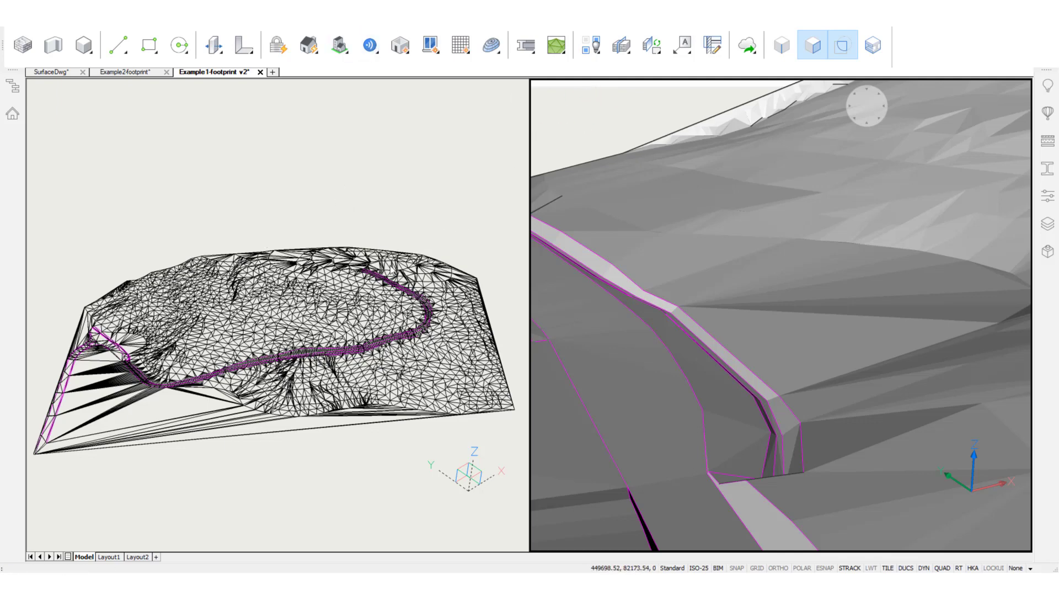
Step: Remove several individual breaklines from the TIN surface at the end of the curved dashed road edge
left_click(334, 190)
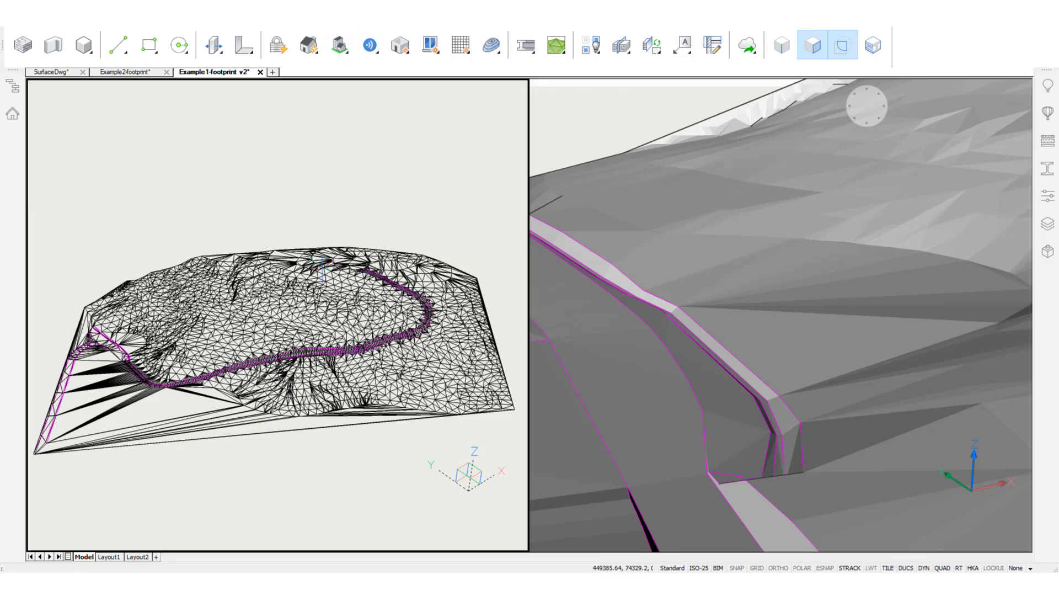
left_click(309, 282)
mouse_move(336, 295)
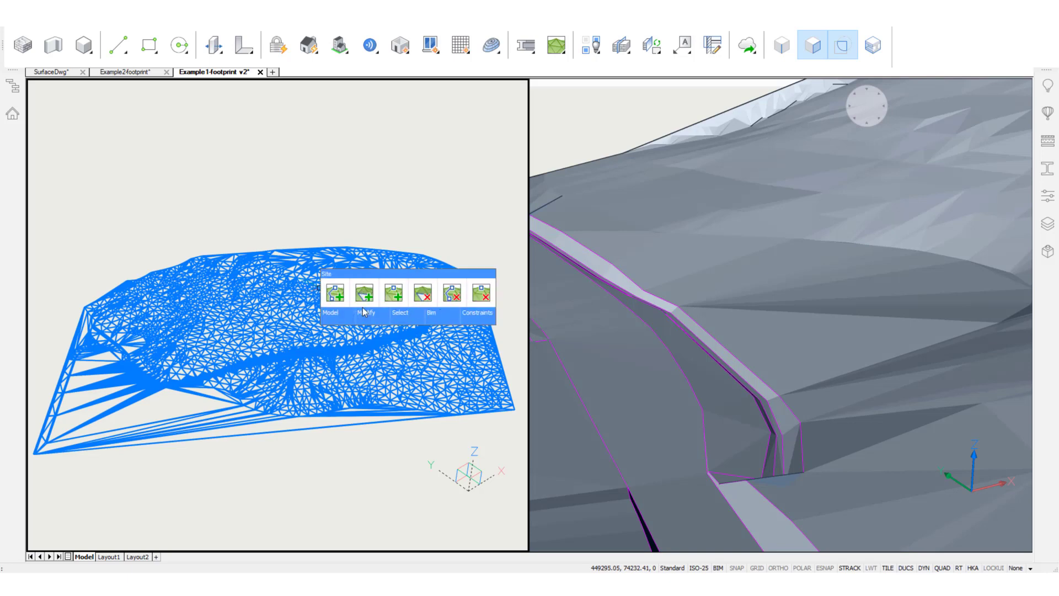
mouse_move(337, 314)
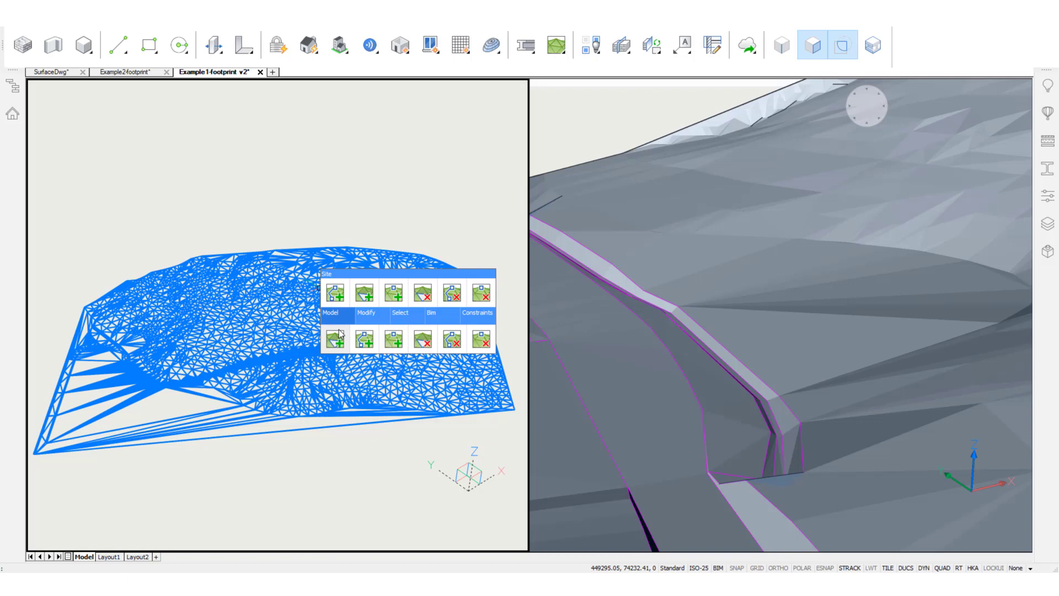
left_click(451, 339)
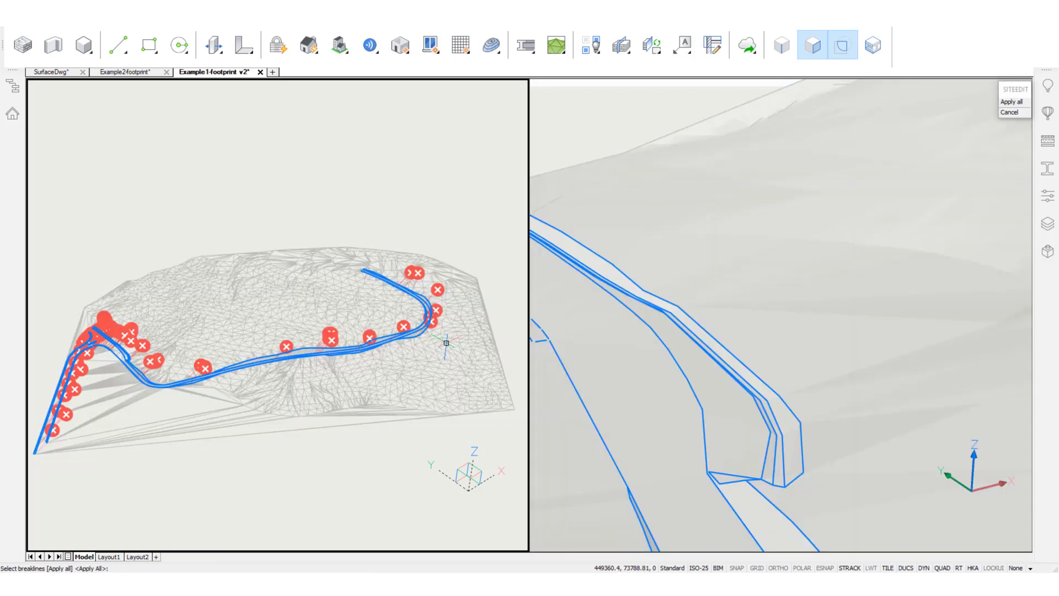
left_click(680, 107)
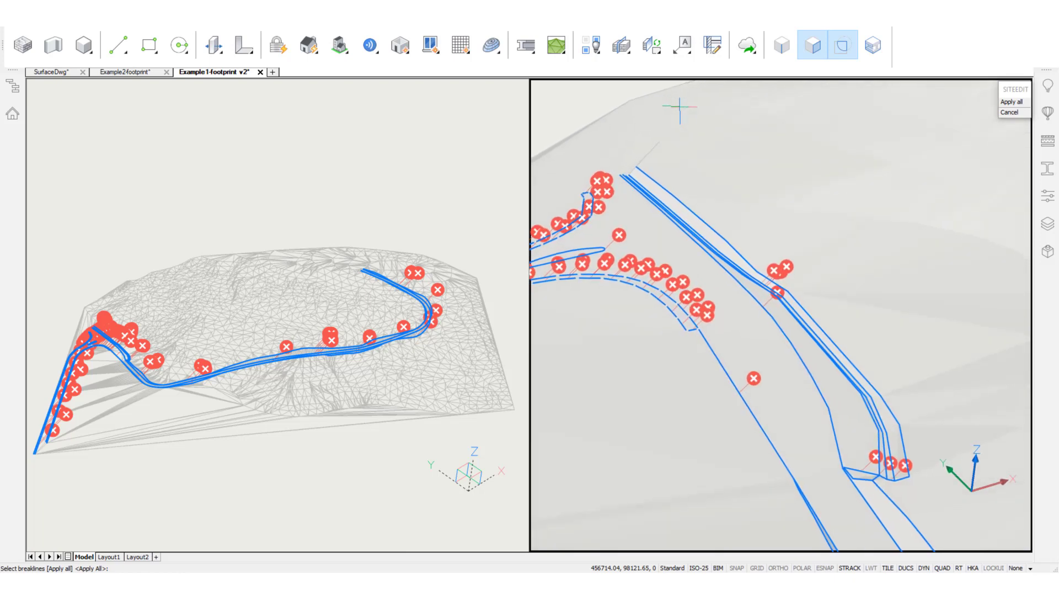
left_click(696, 311)
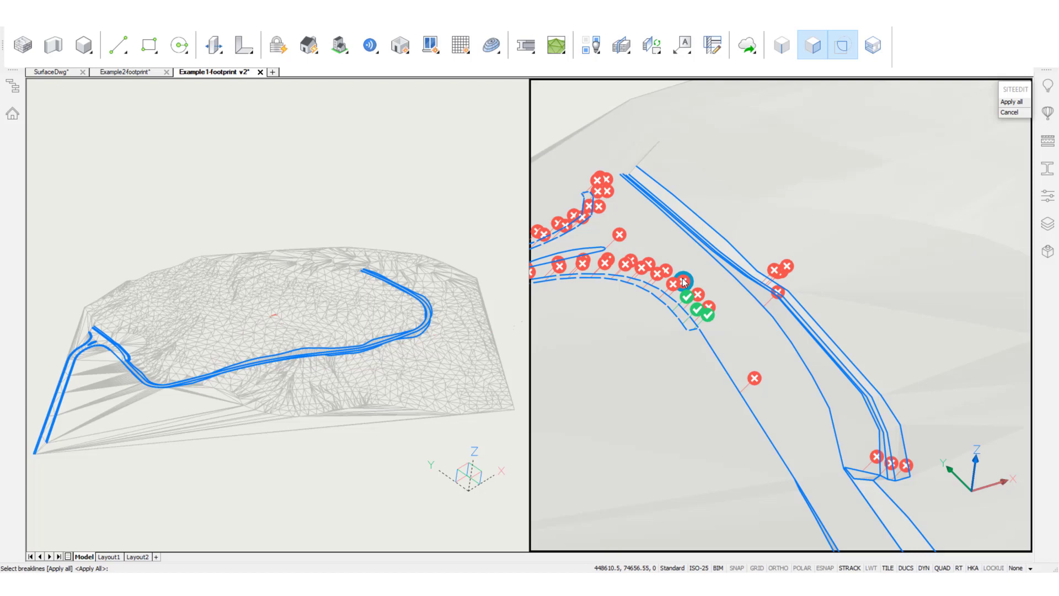
left_click(684, 281)
key("Return")
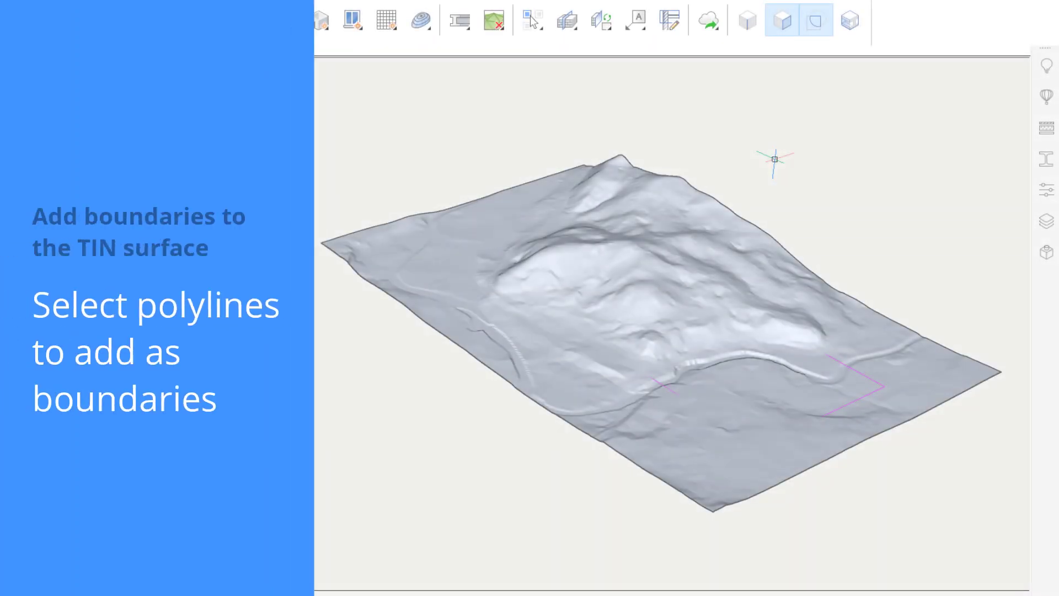
Step: Add the magenta rectangular polyline around the road bend to the TIN surface as a boundary
mouse_move(776, 161)
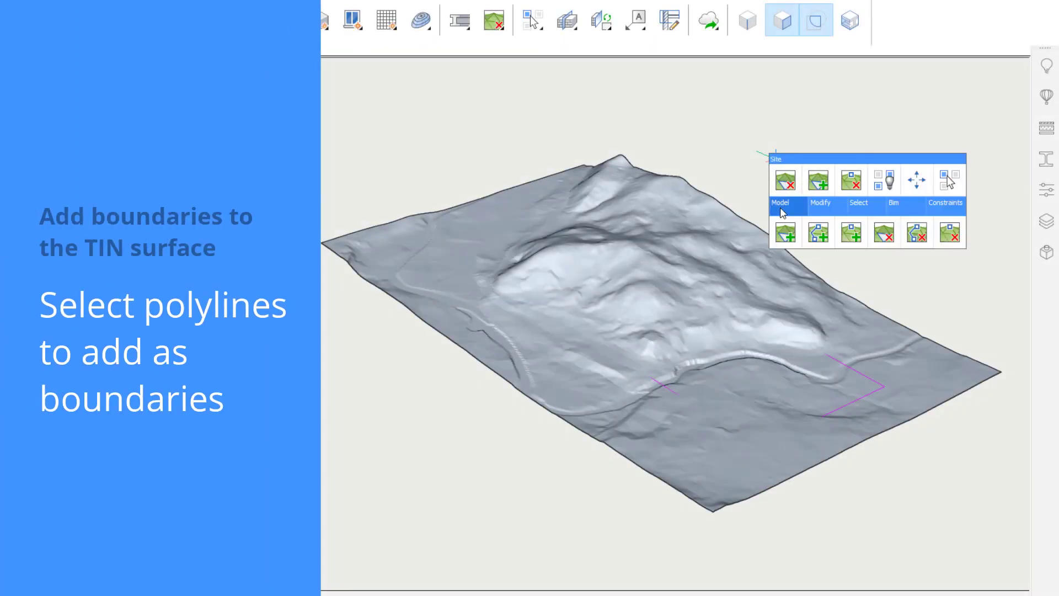
left_click(794, 237)
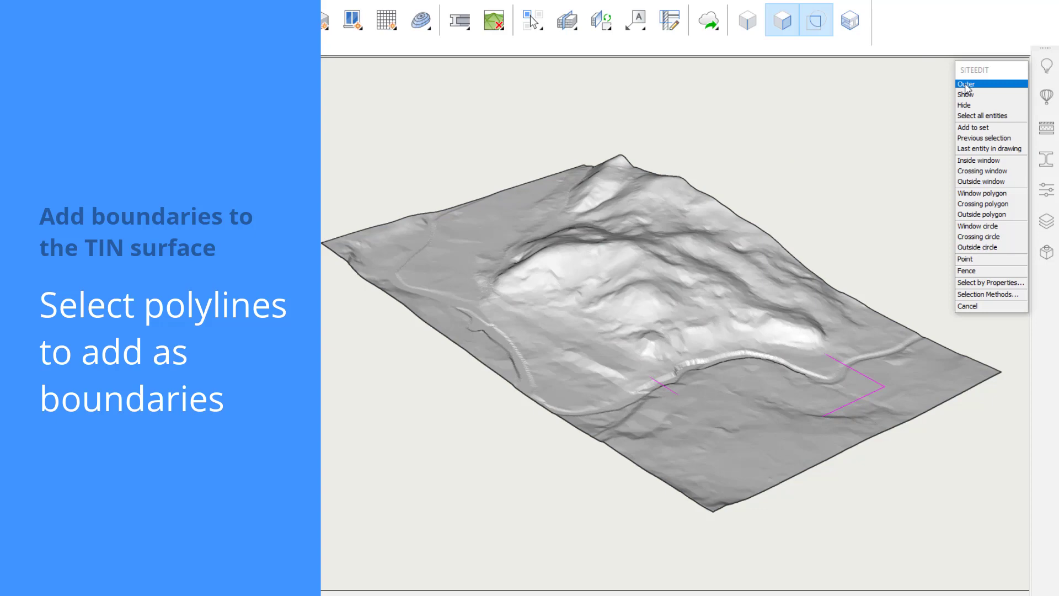
left_click(855, 372)
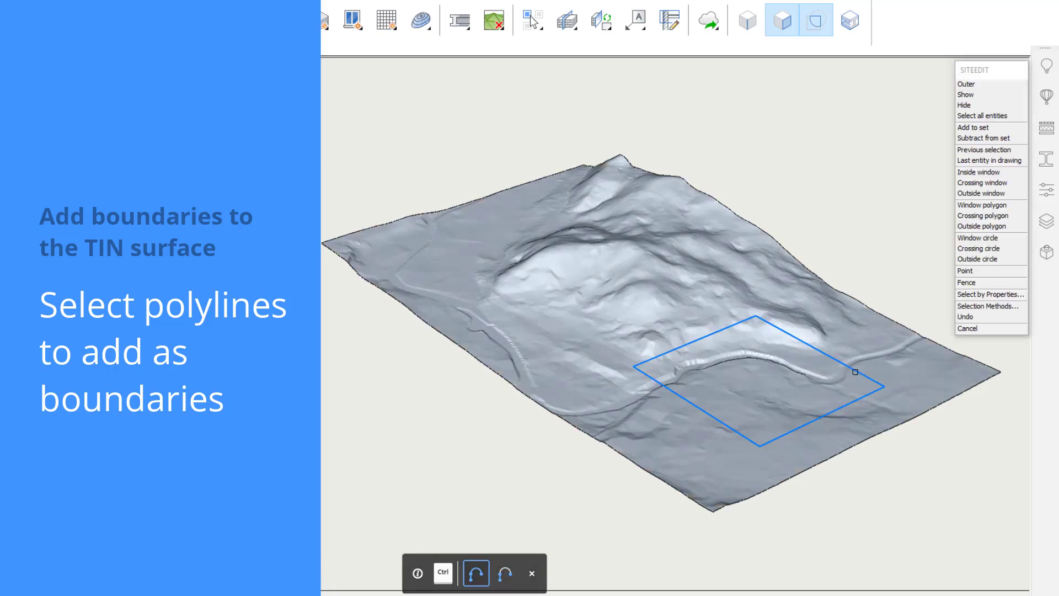
key("Return")
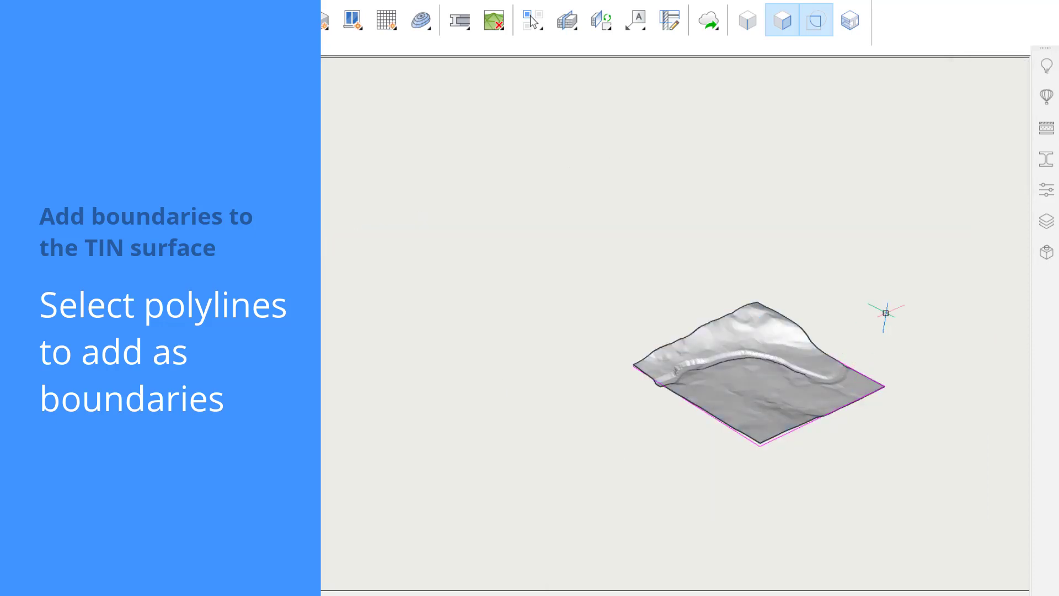
Step: Stretch the rectangular boundary outward by about 173 units from the midpoint of its short hillside edge
middle_click_drag(886, 318, 906, 337, "shift")
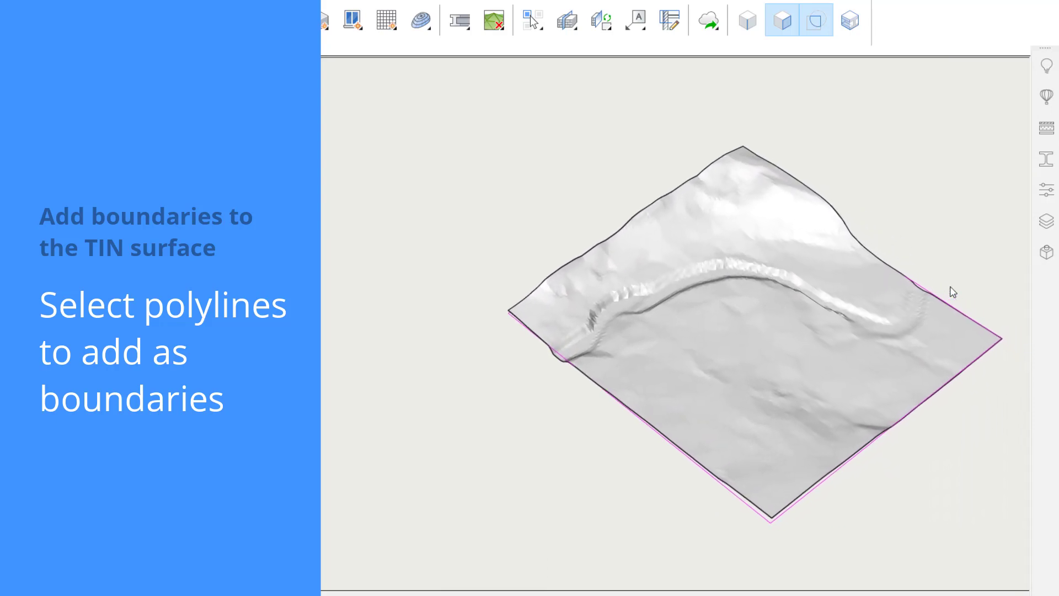
left_click(759, 512)
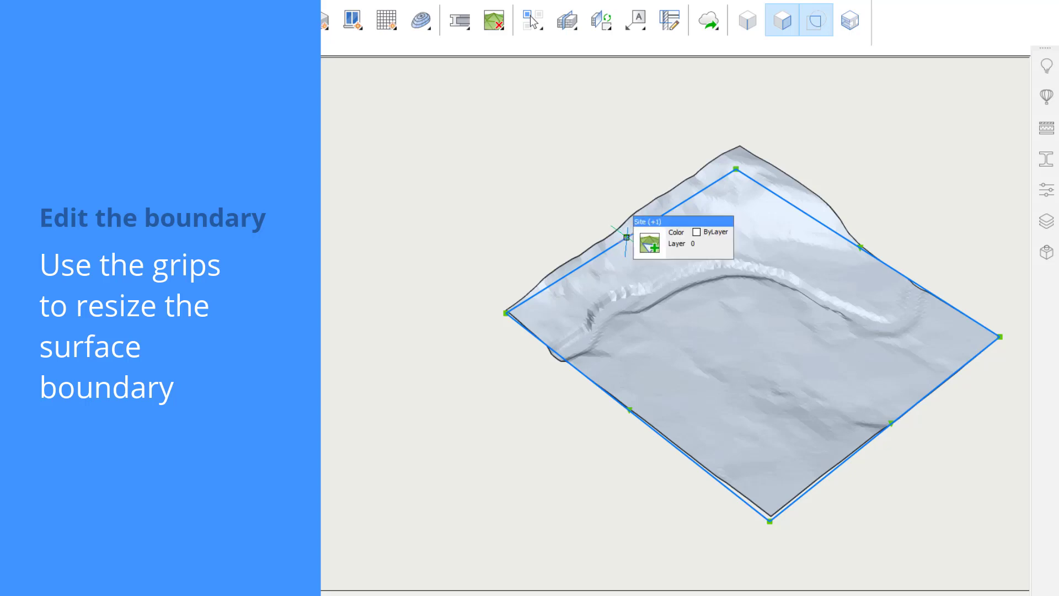
left_click(627, 235)
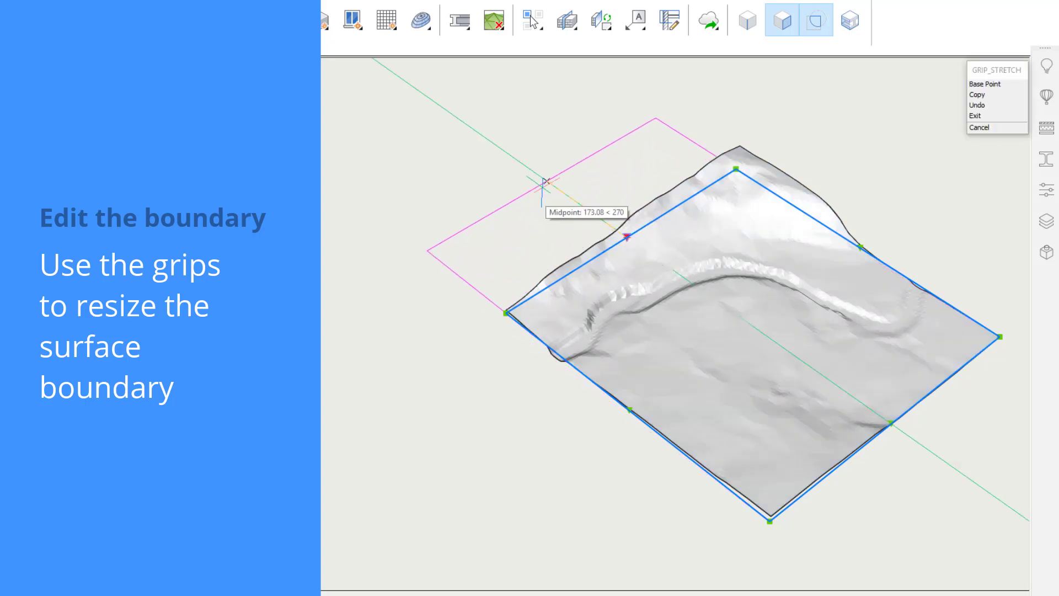
left_click(544, 182)
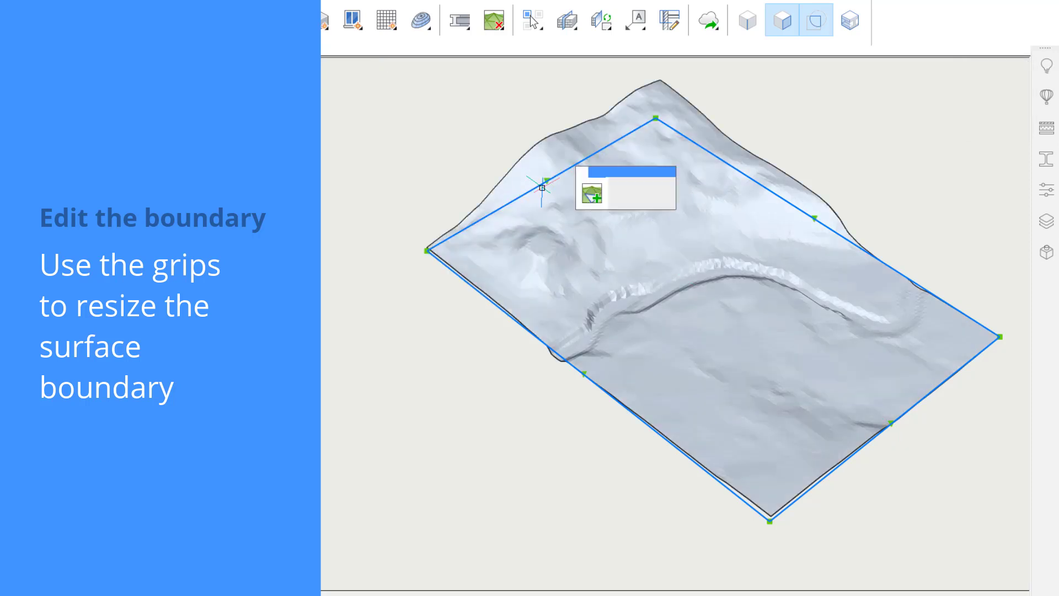
middle_click_drag(886, 145, 906, 82, "shift")
middle_click_drag(869, 123, 894, 144, "shift")
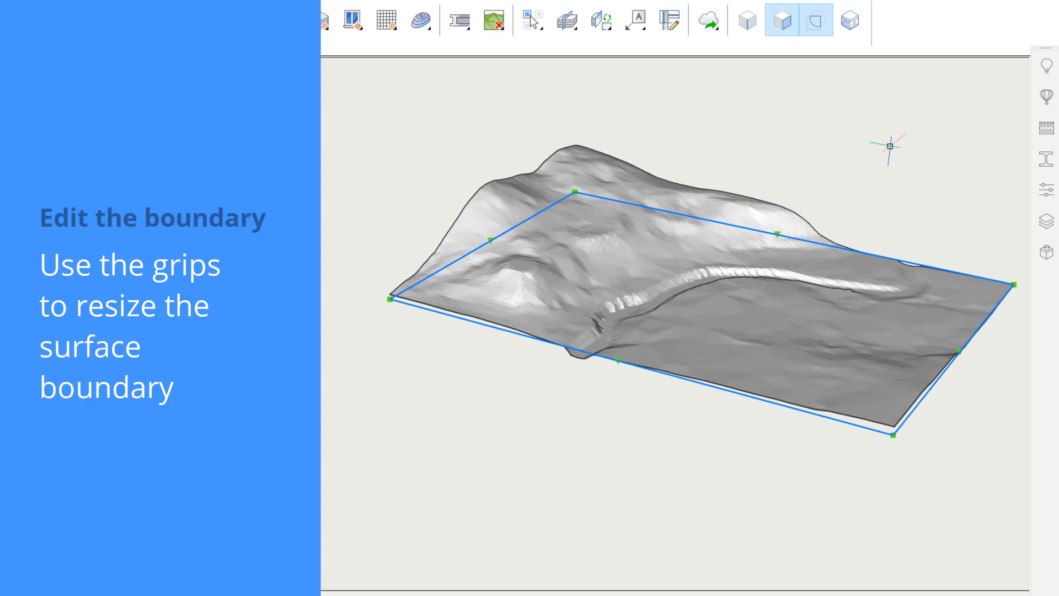
key("Escape")
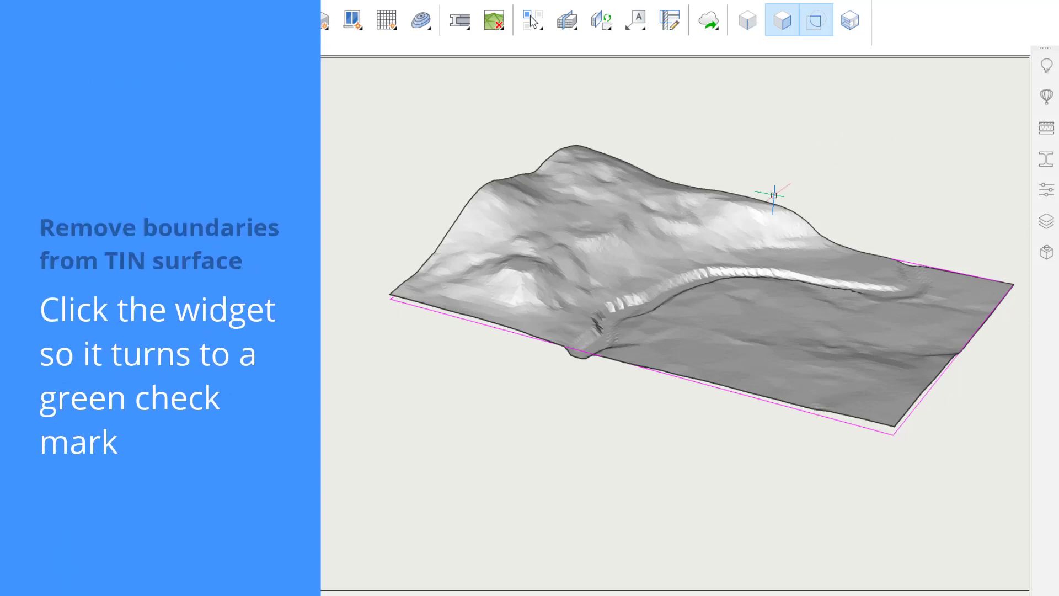
Step: Start removing boundaries from the TIN surface and mark the rectangular boundary for removal
mouse_move(723, 221)
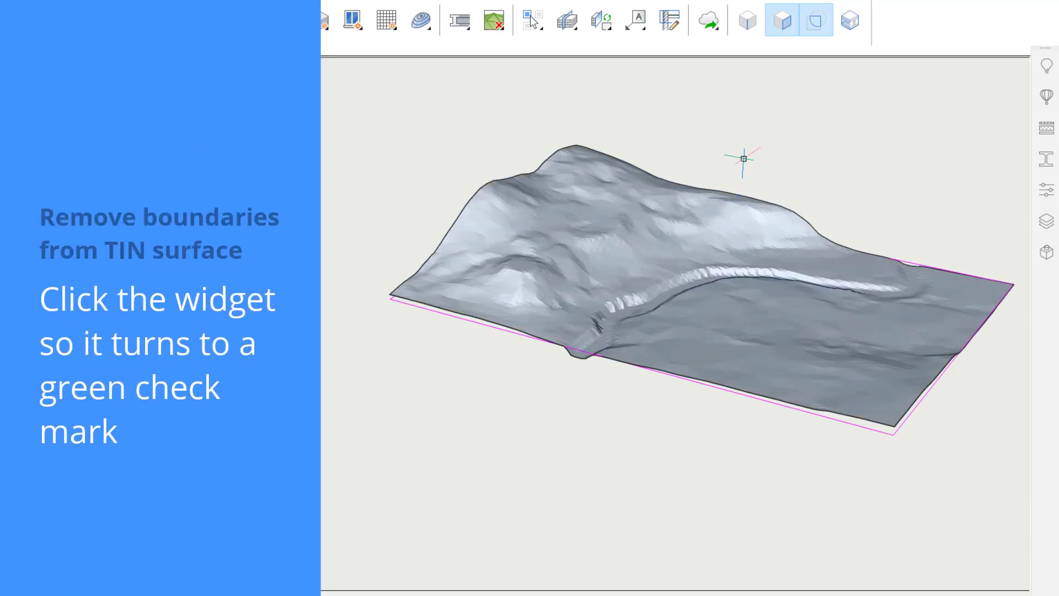
mouse_move(756, 184)
mouse_move(759, 204)
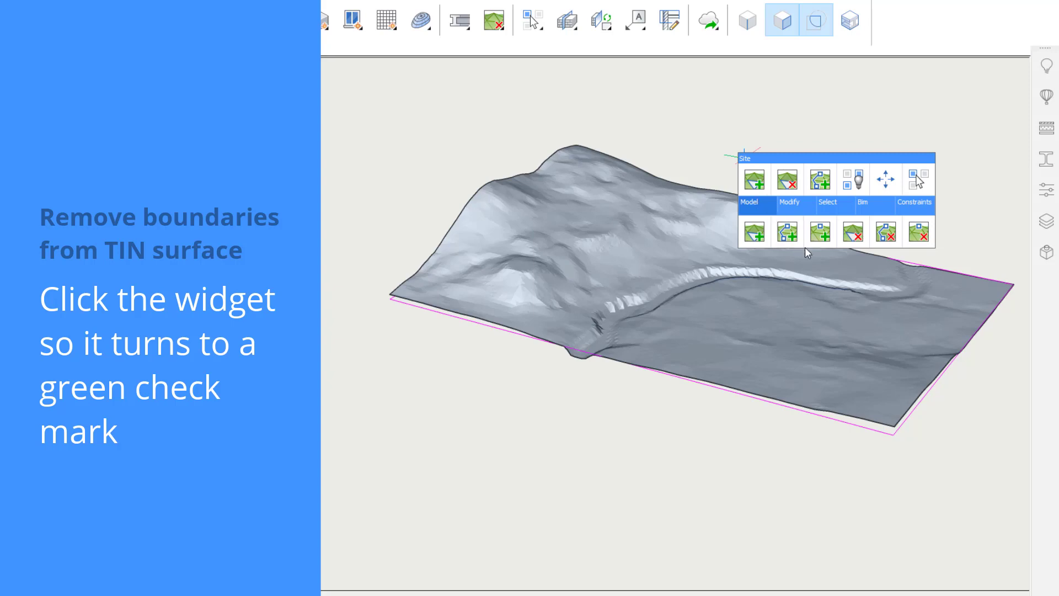
left_click(853, 233)
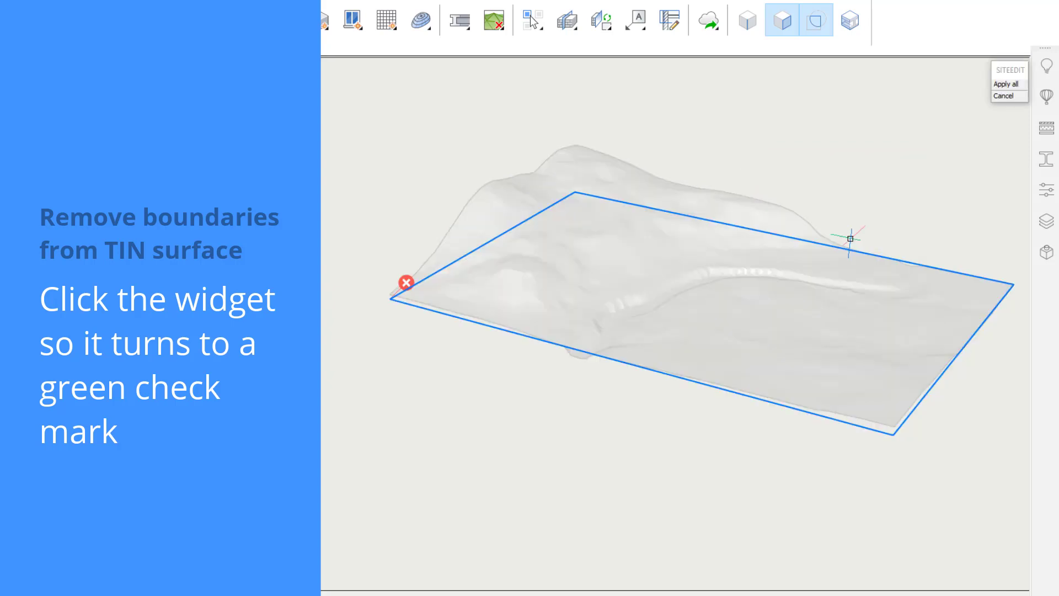
left_click(407, 284)
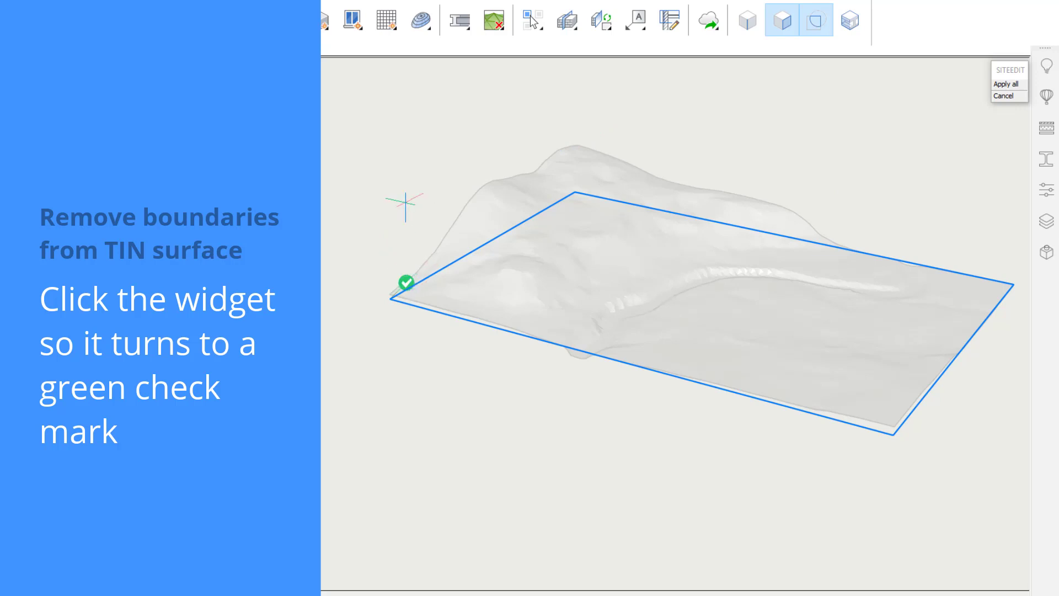